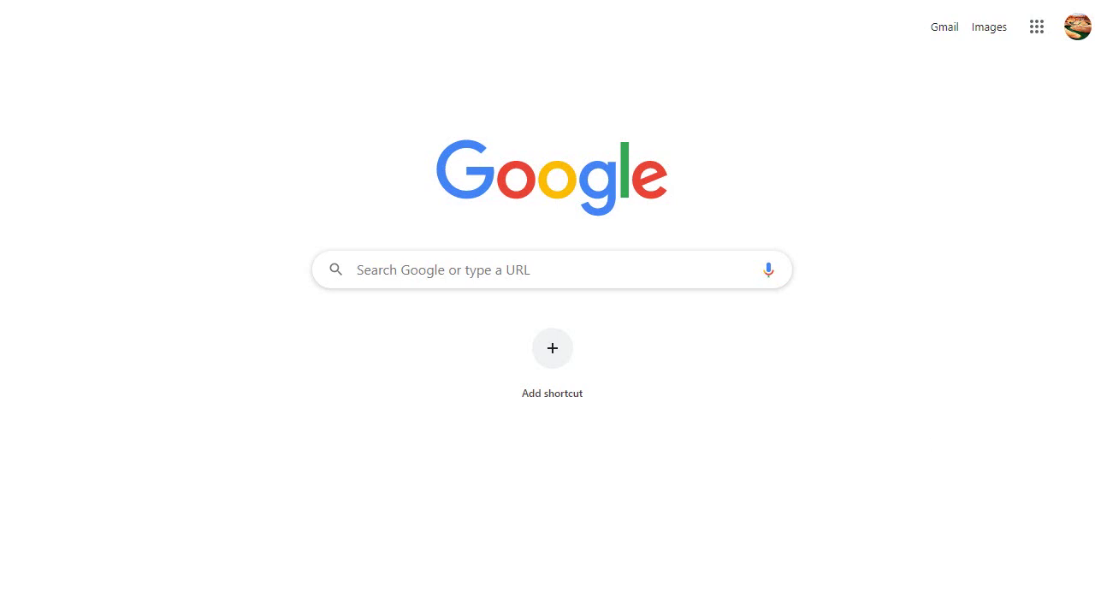
pyautogui.click(499, 269)
pyautogui.write('Www.shipito')
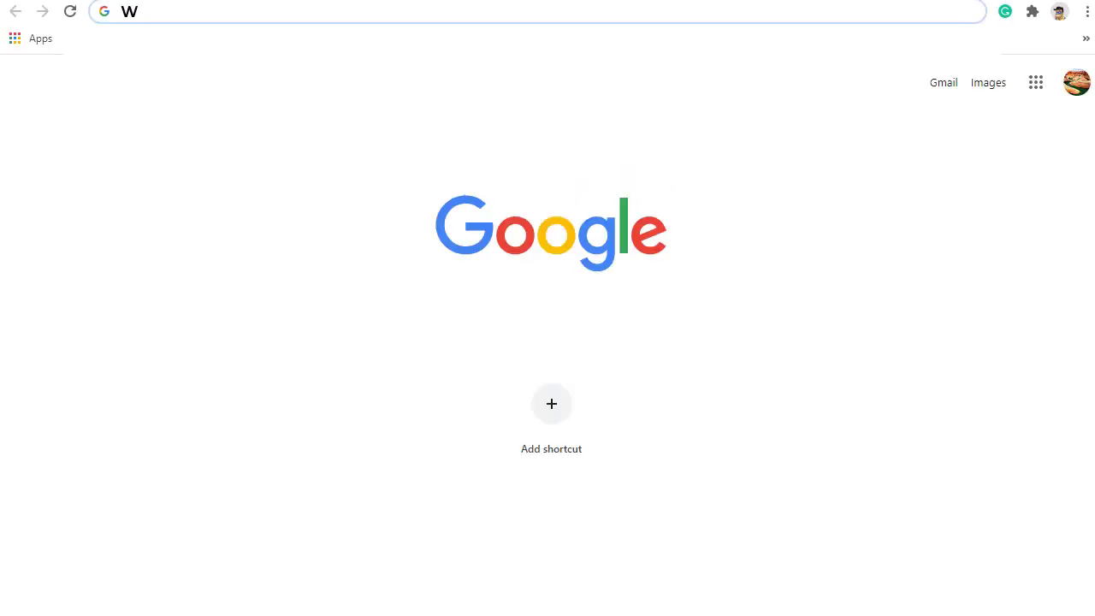
pyautogui.write('.com')
pyautogui.press('Return')
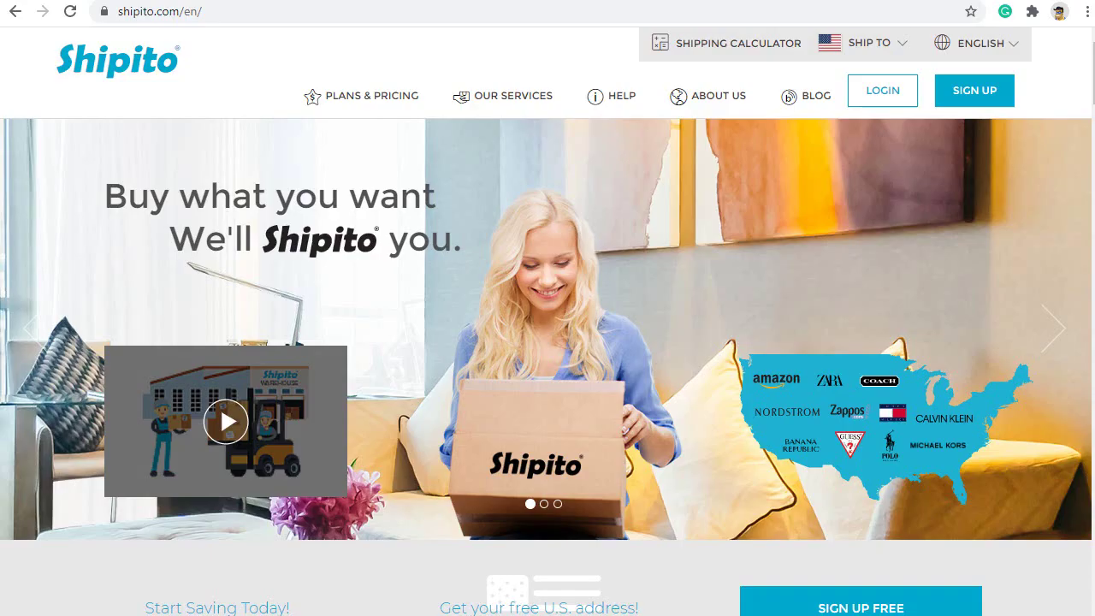
# - Go to Shipito's SHIPPING CALCULATOR and scroll to the question of which warehouse to ship from
pyautogui.click(762, 55)
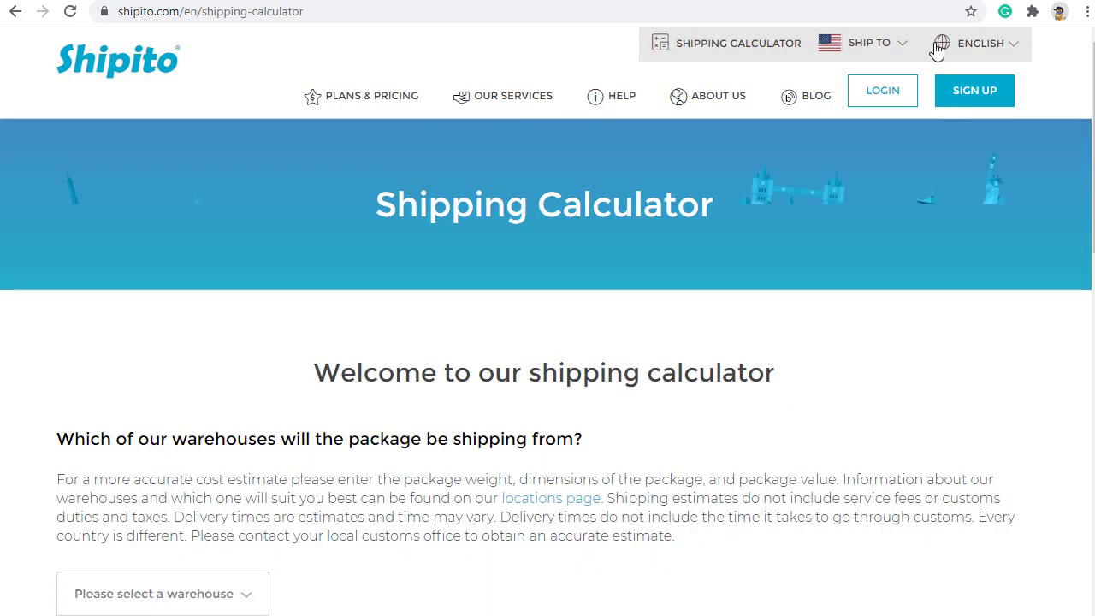
pyautogui.click(943, 44)
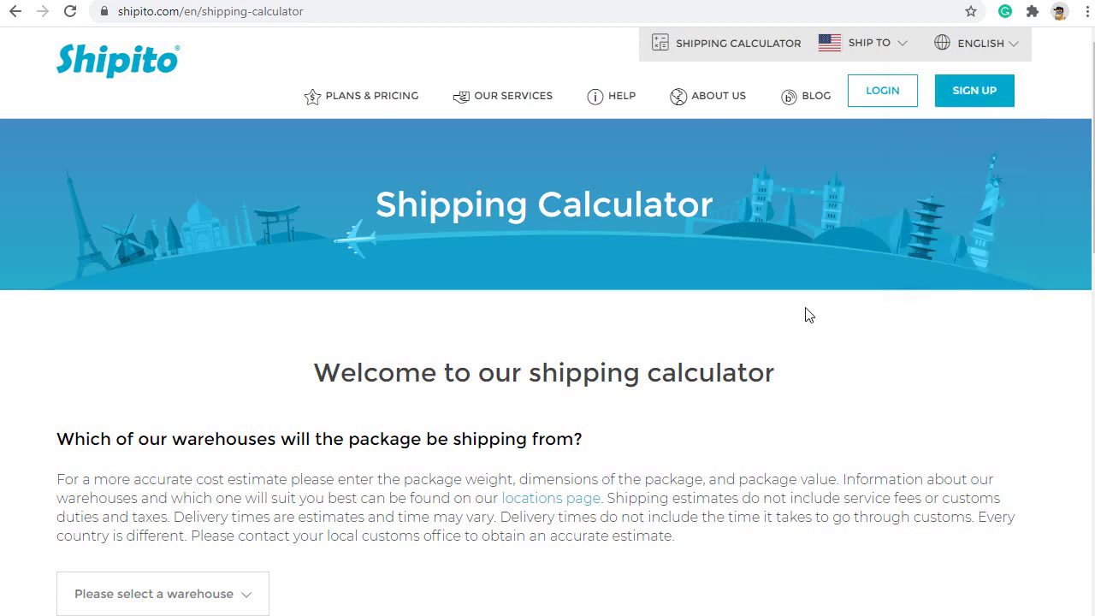
pyautogui.scroll(-1, 828, 463)
pyautogui.scroll(-2, 828, 463)
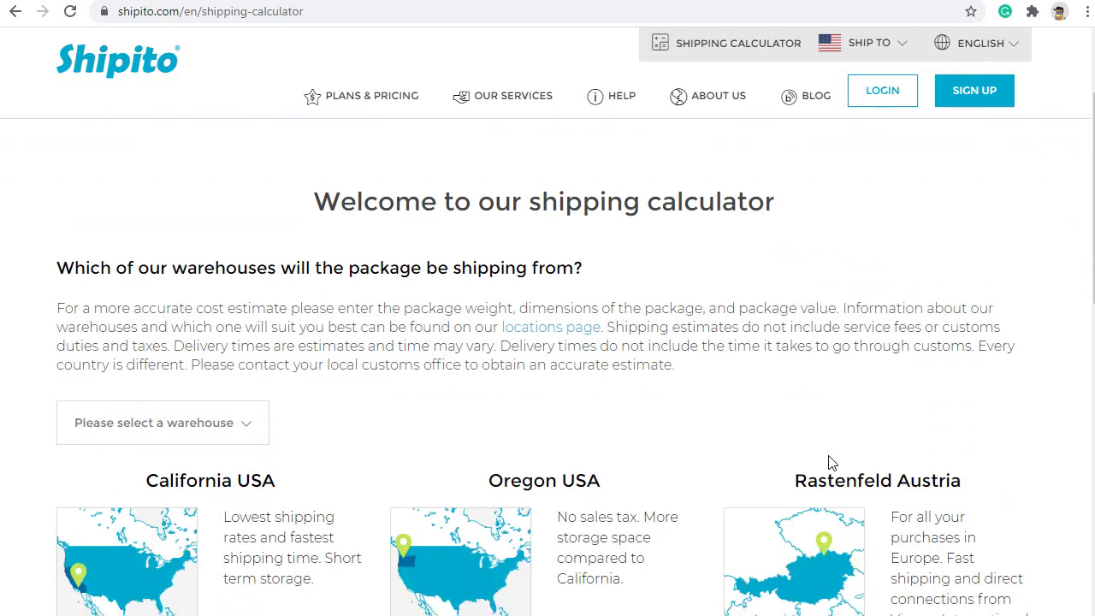
pyautogui.scroll(1, 828, 463)
pyautogui.scroll(1, 827, 462)
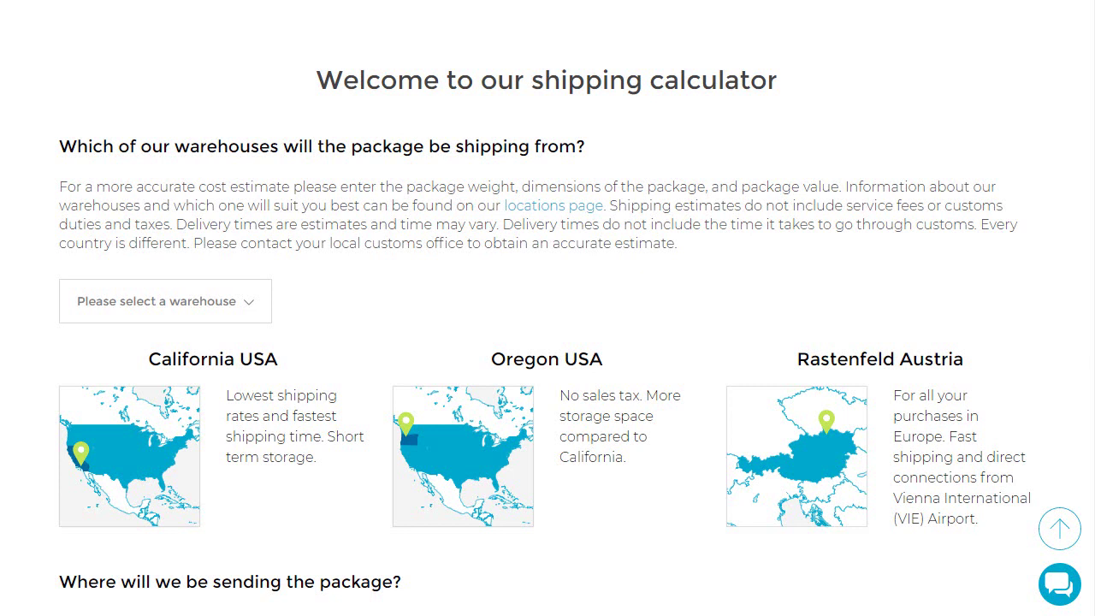
# - Select the Hawthorne, California USA warehouse card as the origin
pyautogui.click(175, 448)
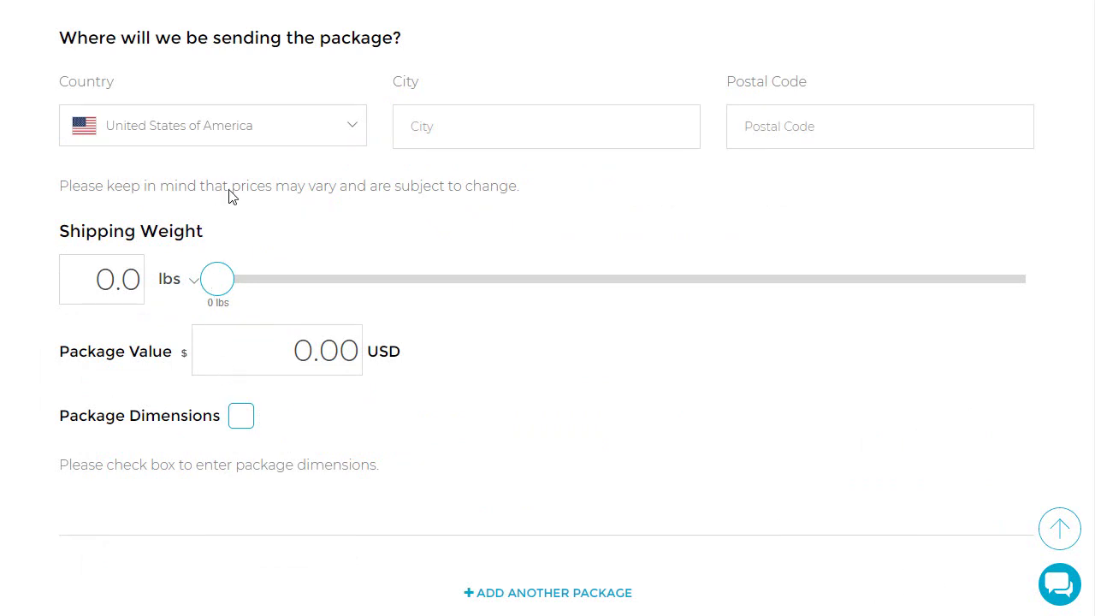
# - Set the destination country to Brazil by searching 'br' in the Country list
pyautogui.click(266, 147)
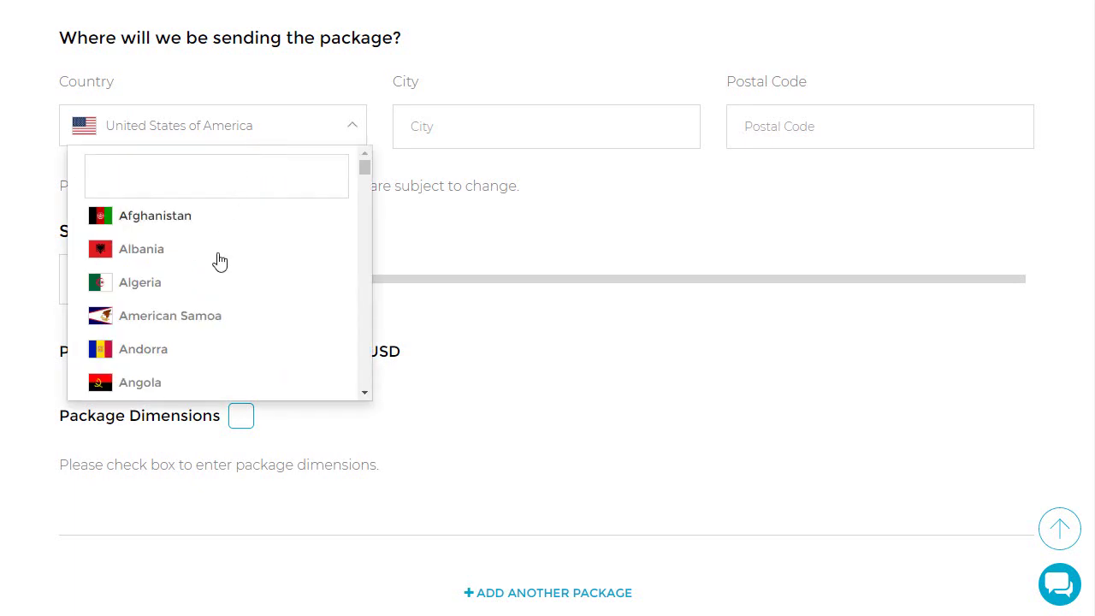
pyautogui.scroll(-3, 216, 259)
pyautogui.scroll(-5, 219, 260)
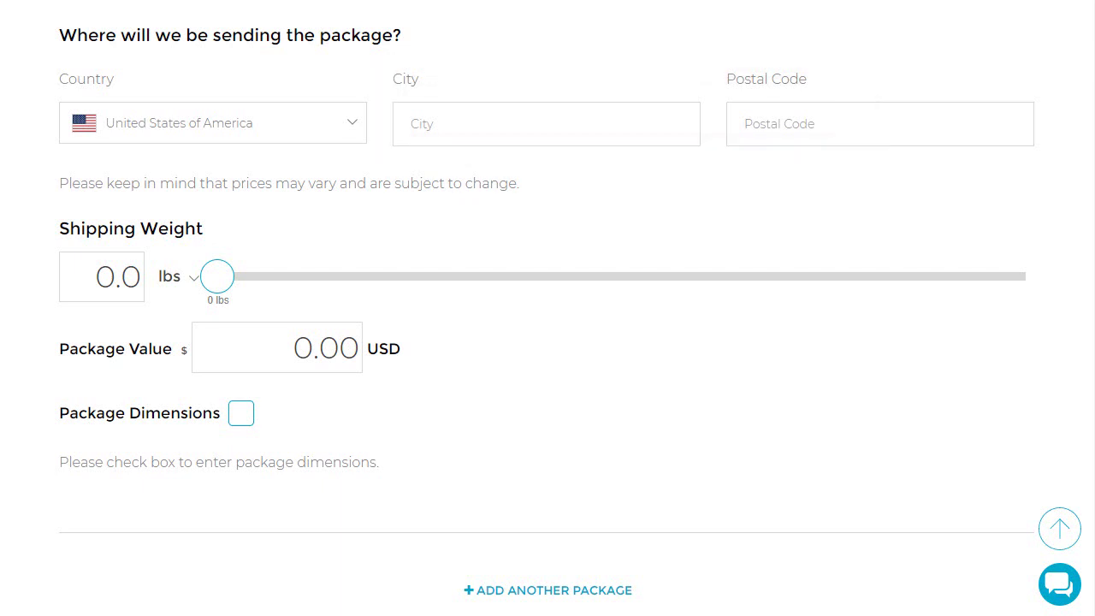
pyautogui.click(203, 133)
pyautogui.write('br')
pyautogui.press('Return')
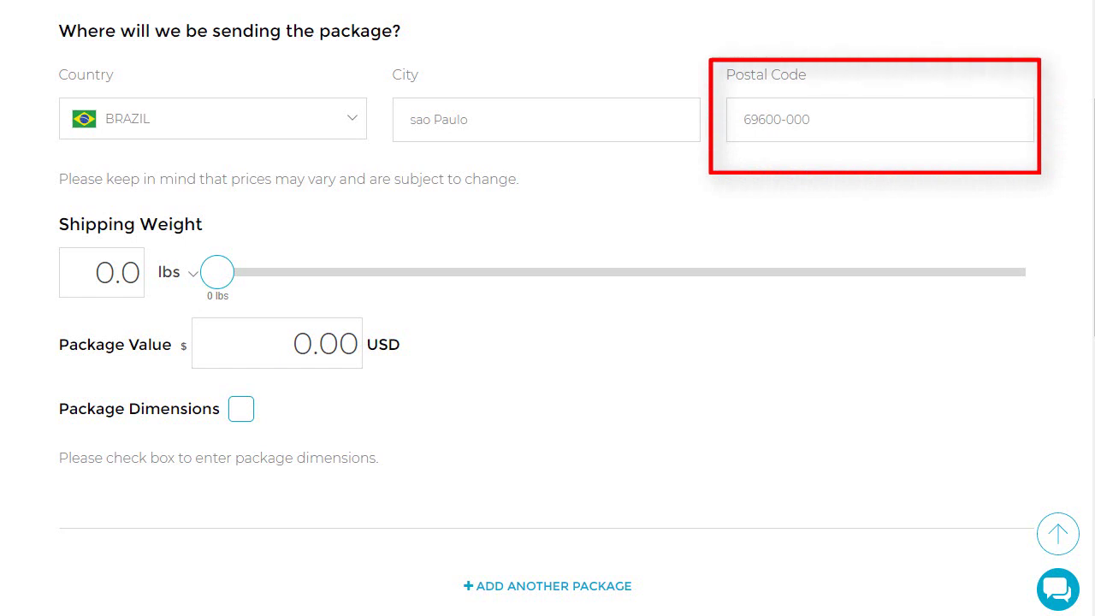
pyautogui.scroll(-2, 548, 342)
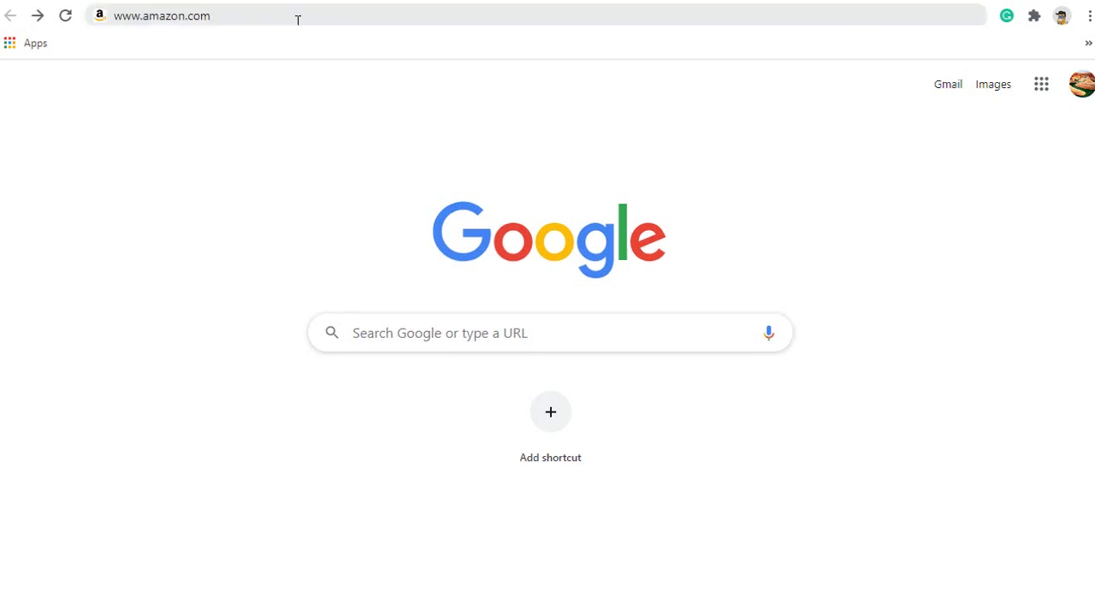
# - Go to Amazon and search for 'laptop'
pyautogui.click(298, 17)
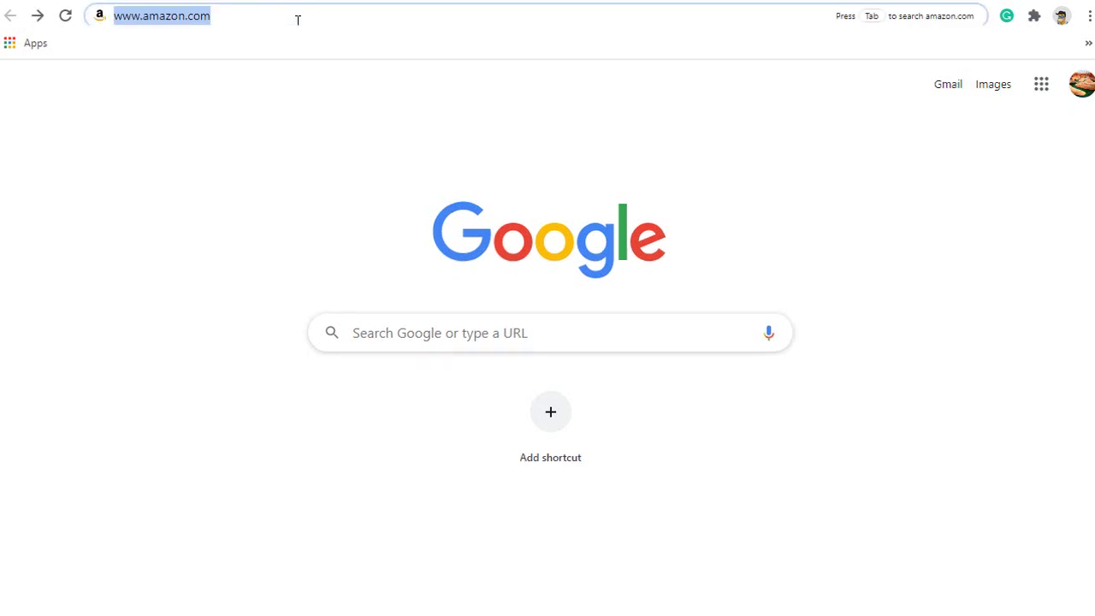
pyautogui.press('Return')
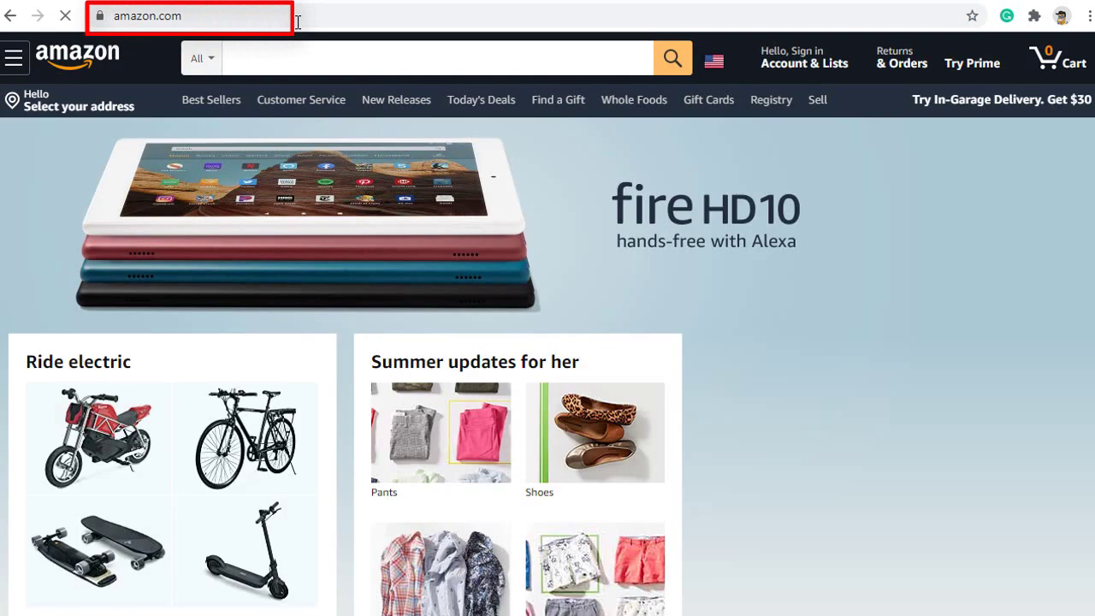
pyautogui.click(525, 65)
pyautogui.write('laptop')
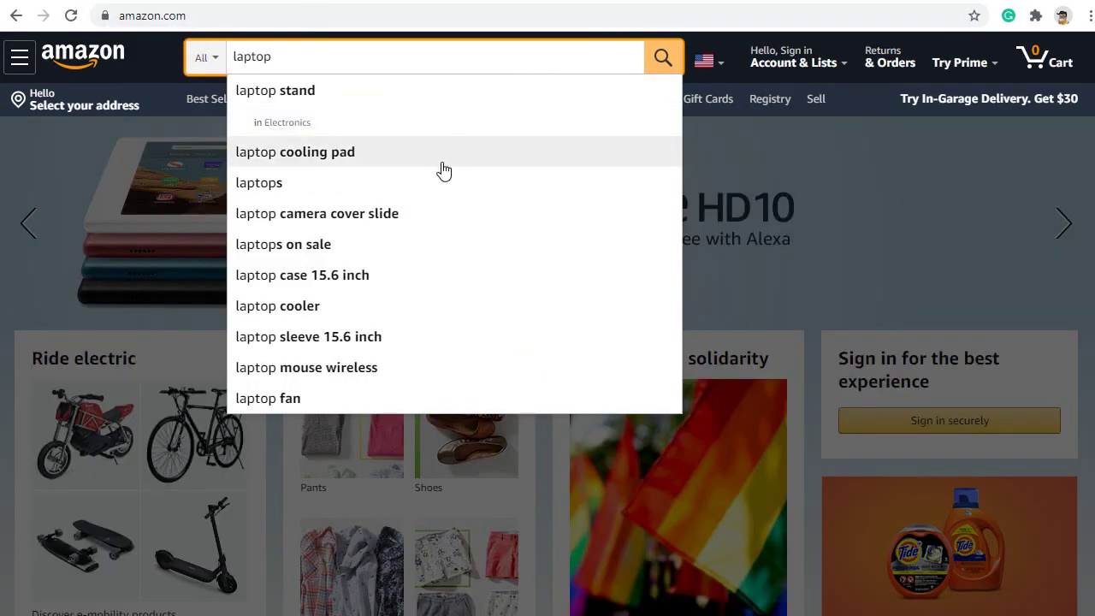
pyautogui.click(420, 188)
pyautogui.scroll(-1, 654, 389)
# - Open a 2020 HP 14-inch laptop listing and find its 3.24 lbs weight under Product information
pyautogui.click(654, 389)
pyautogui.scroll(-2, 535, 387)
pyautogui.scroll(-15, 535, 387)
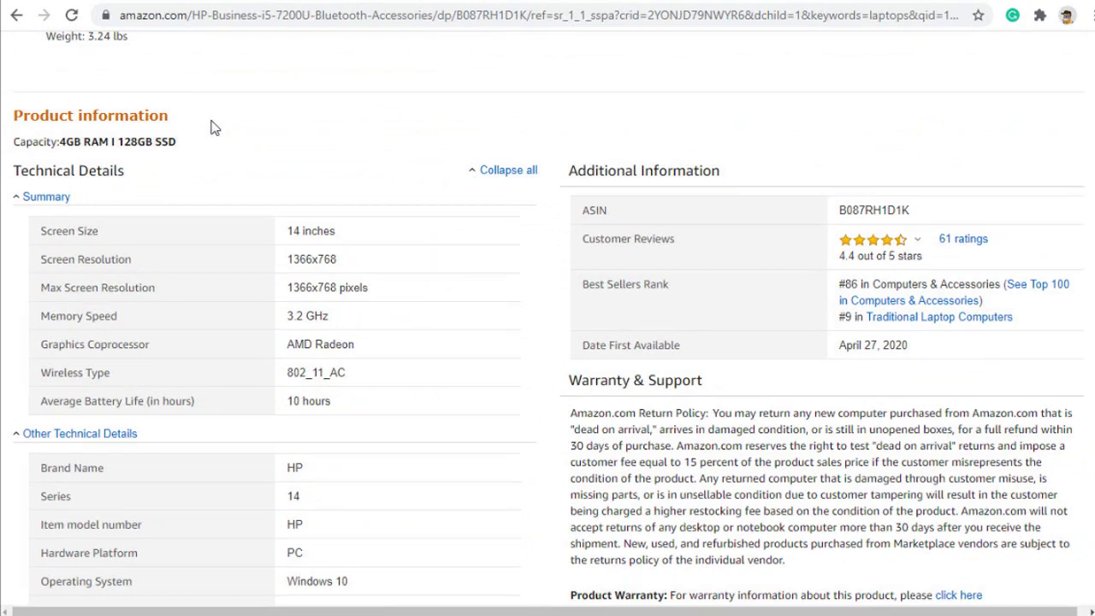
pyautogui.scroll(-4, 213, 127)
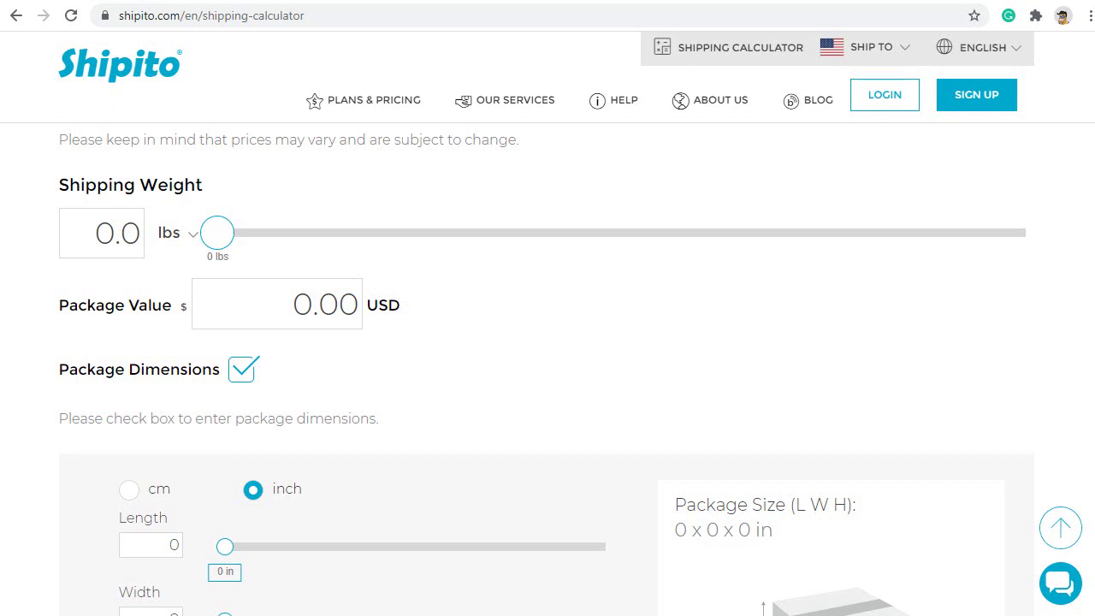
# - Enter a 4 lb shipping weight and 13 x 9 x 1 inch package dimensions
pyautogui.click(80, 239)
pyautogui.write('4')
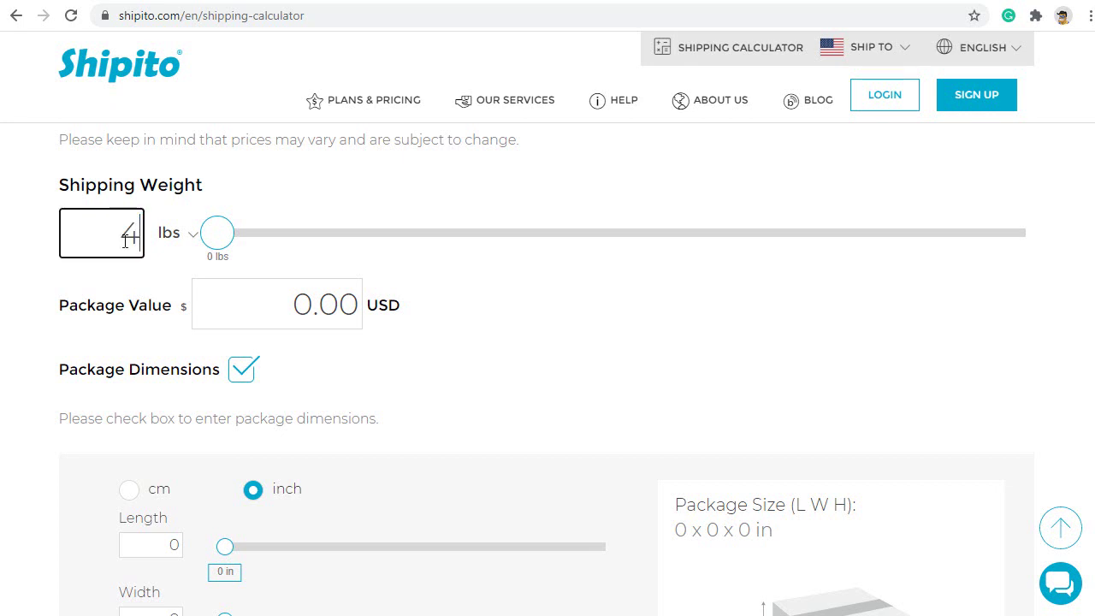
pyautogui.click(94, 291)
pyautogui.scroll(-3, 672, 339)
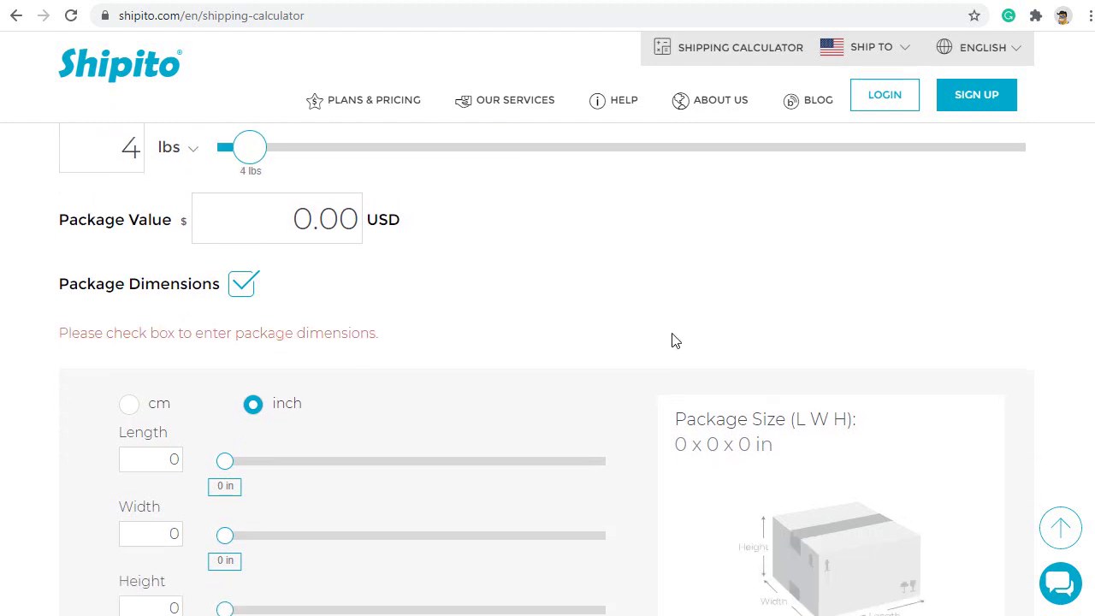
pyautogui.click(171, 290)
pyautogui.write('13')
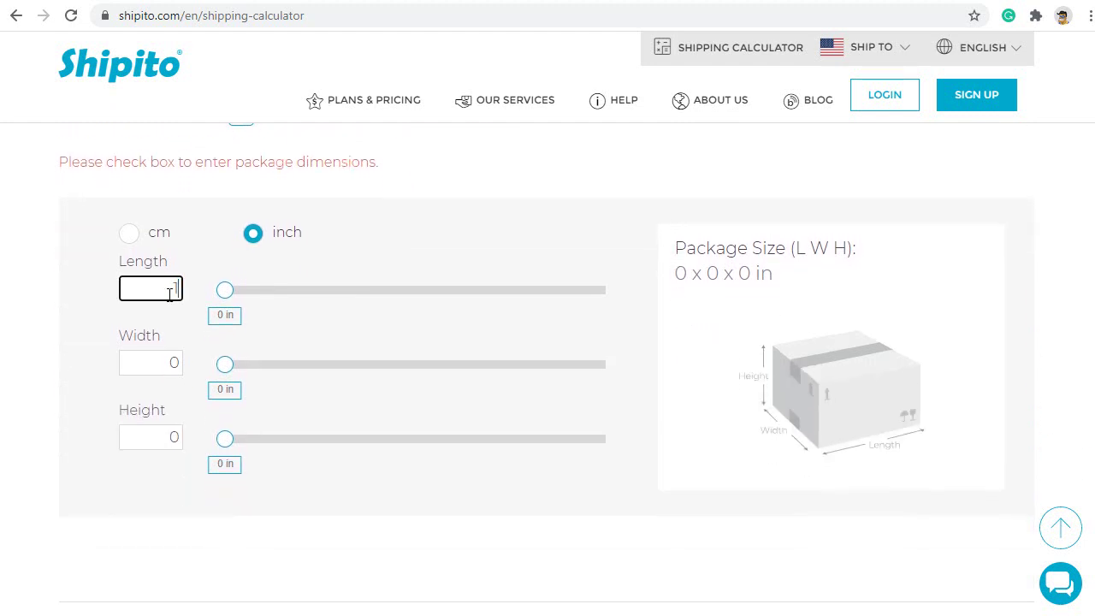
pyautogui.click(153, 361)
pyautogui.write('9')
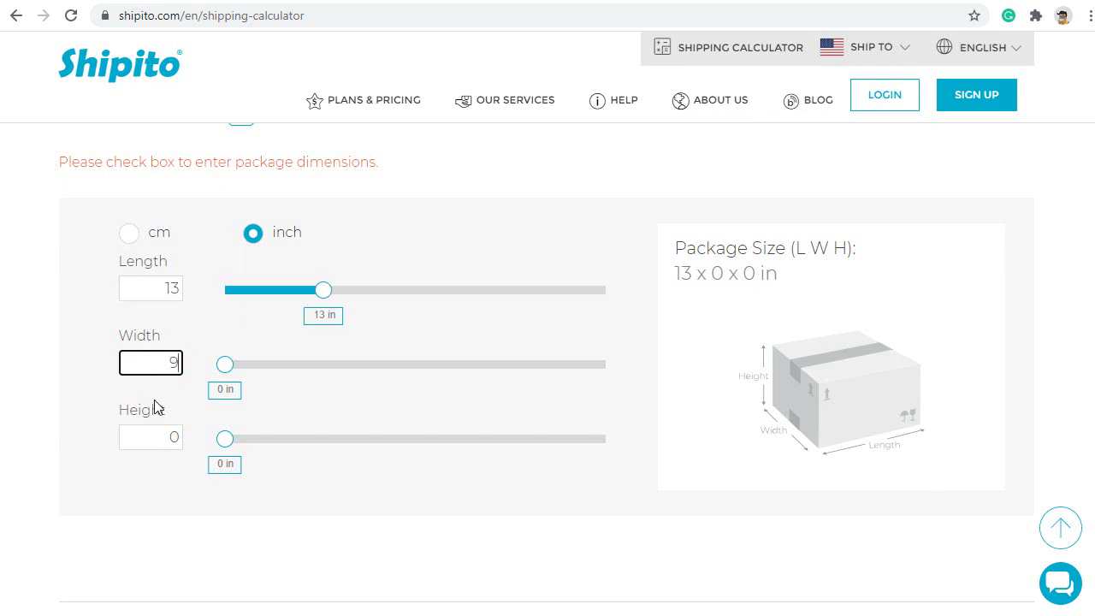
pyautogui.click(155, 438)
pyautogui.write('1')
pyautogui.click(211, 557)
# - Enter a 349 USD package value and calculate the Brazil shipping estimates
pyautogui.scroll(3, 950, 518)
pyautogui.scroll(2, 955, 522)
pyautogui.click(300, 391)
pyautogui.write('349')
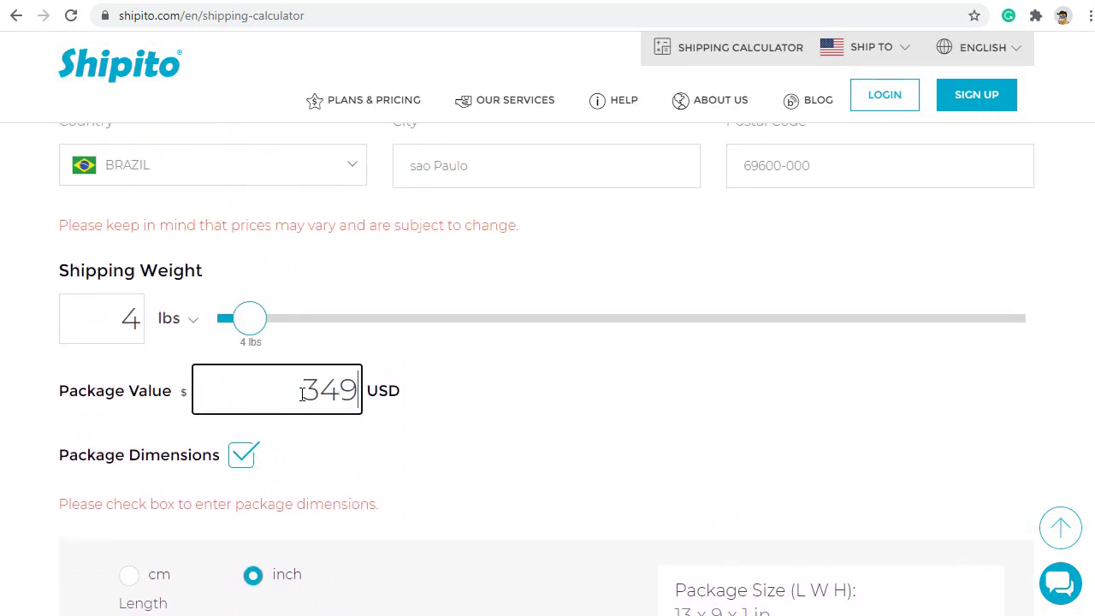
pyautogui.click(1022, 396)
pyautogui.scroll(-1, 915, 345)
pyautogui.scroll(-6, 915, 344)
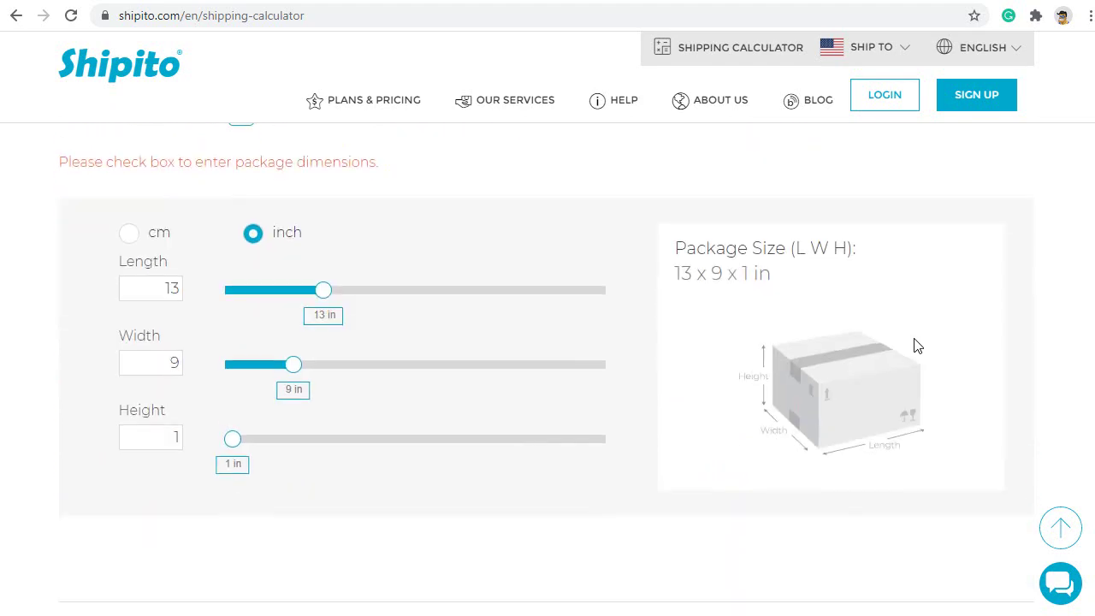
pyautogui.click(587, 470)
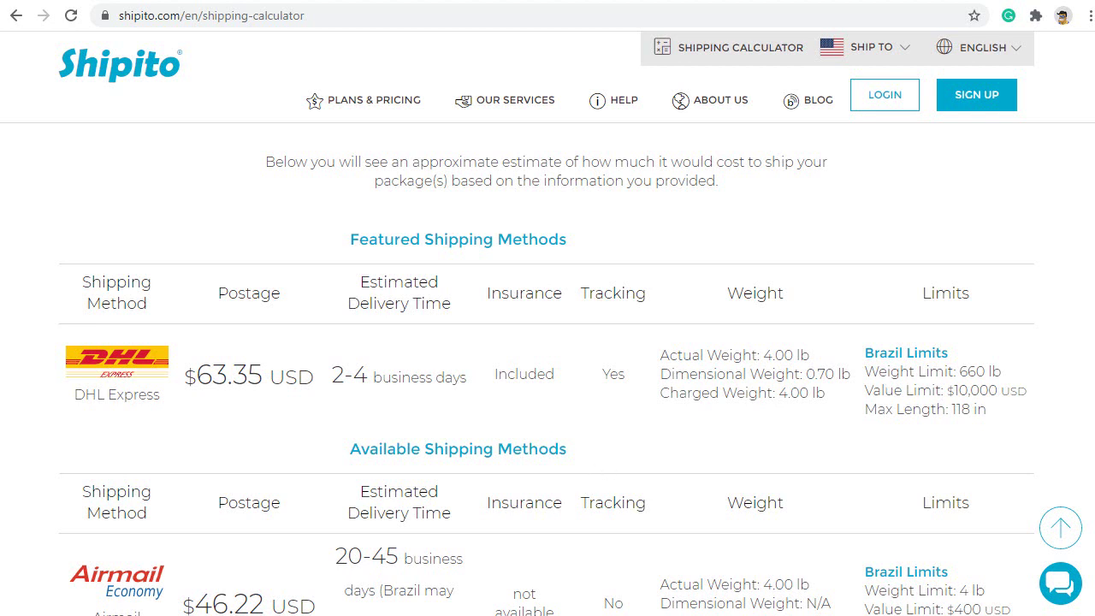
# - Review the method estimates, e.g. USPS Express Mail $59.28, Priority Mail $48.73, ePacket $47.20
pyautogui.scroll(1, 840, 246)
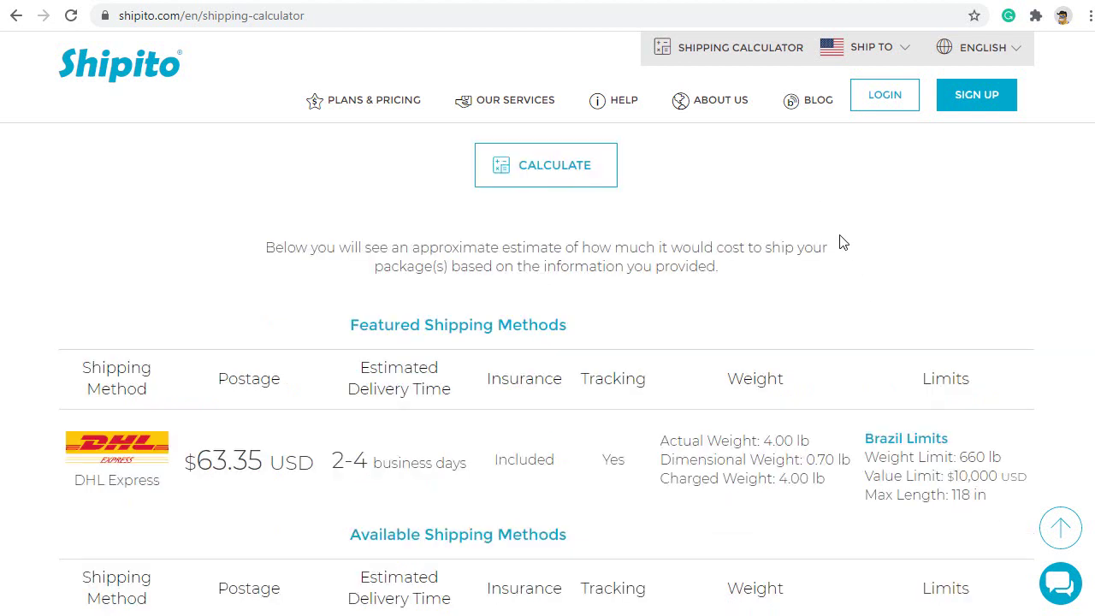
pyautogui.scroll(-2, 840, 243)
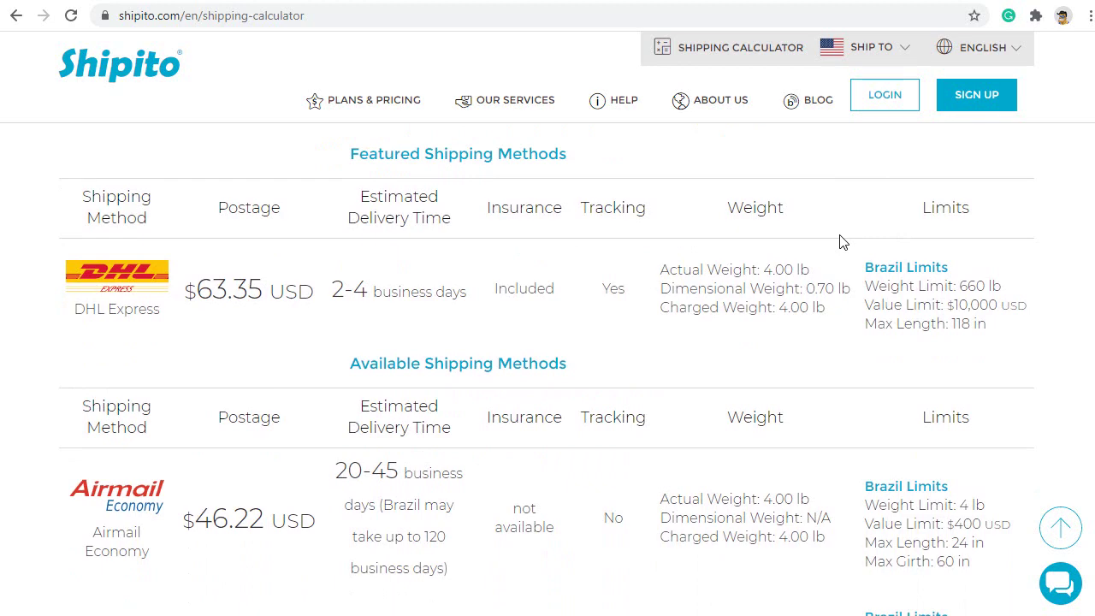
pyautogui.scroll(-3, 940, 268)
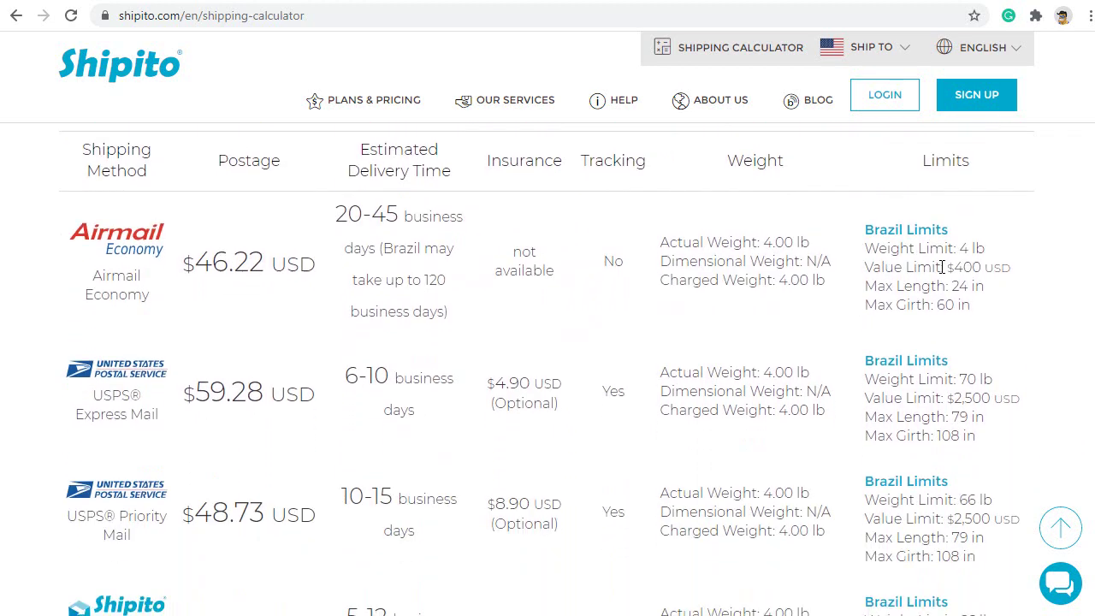
pyautogui.scroll(-3, 941, 268)
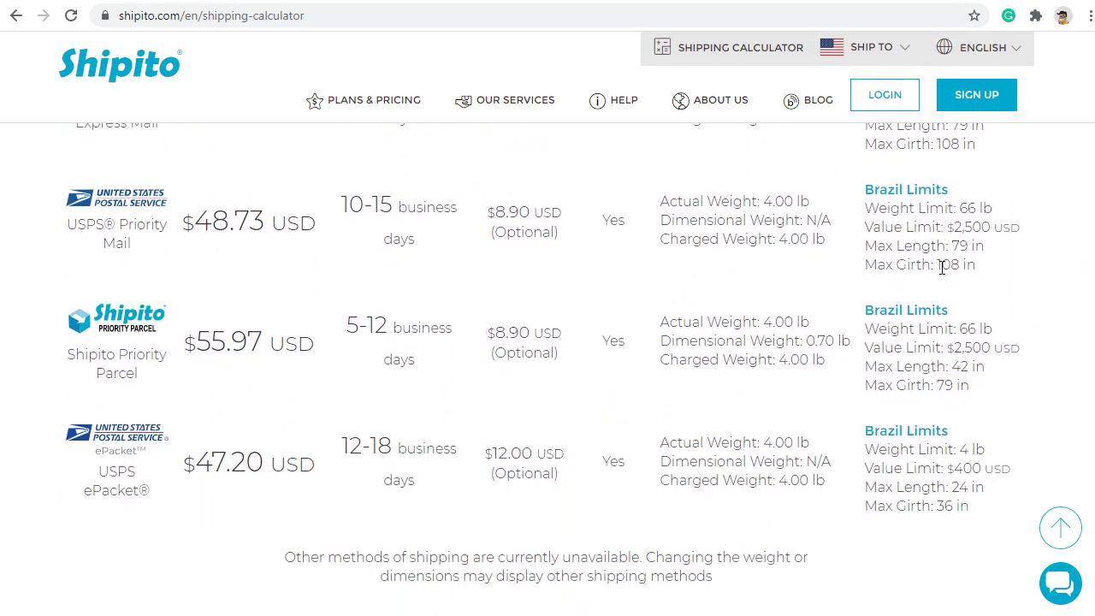
pyautogui.scroll(-1, 941, 268)
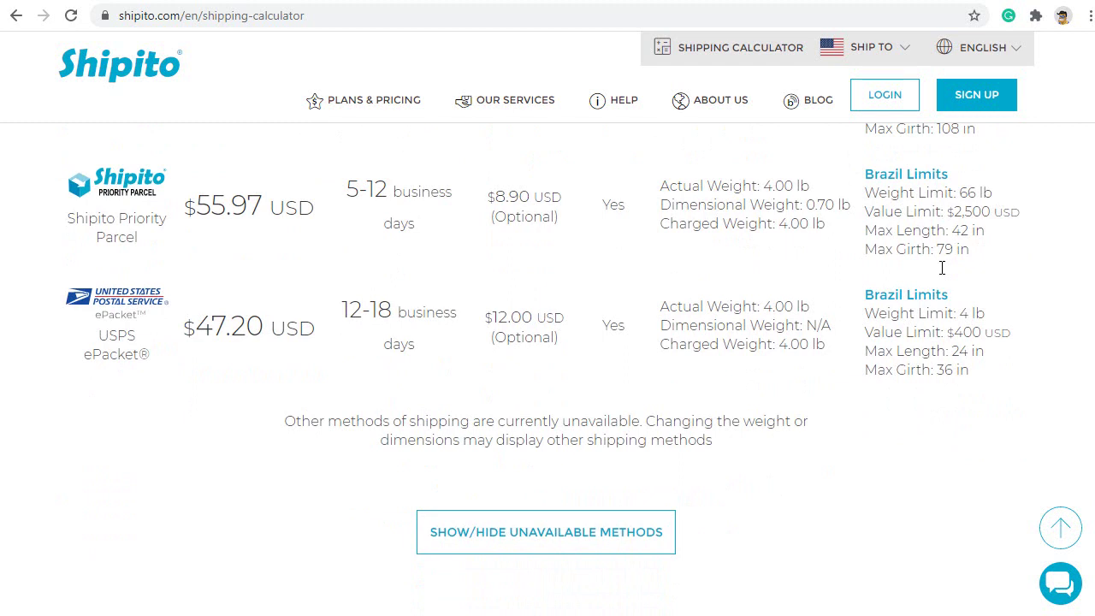
pyautogui.scroll(1, 941, 268)
pyautogui.scroll(2, 942, 267)
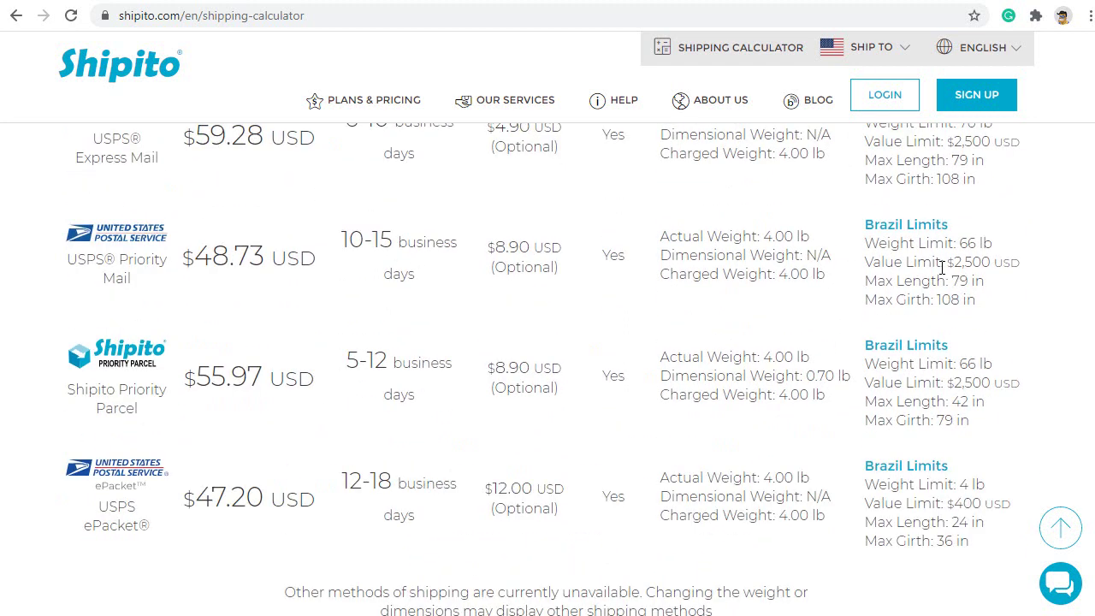
pyautogui.scroll(4, 941, 268)
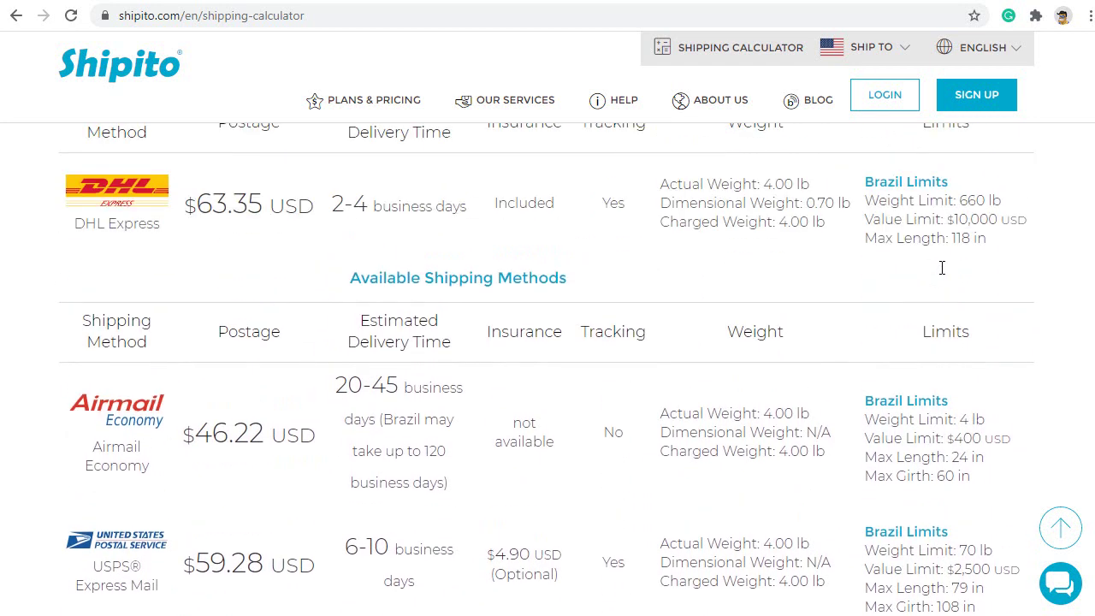
pyautogui.scroll(1, 942, 267)
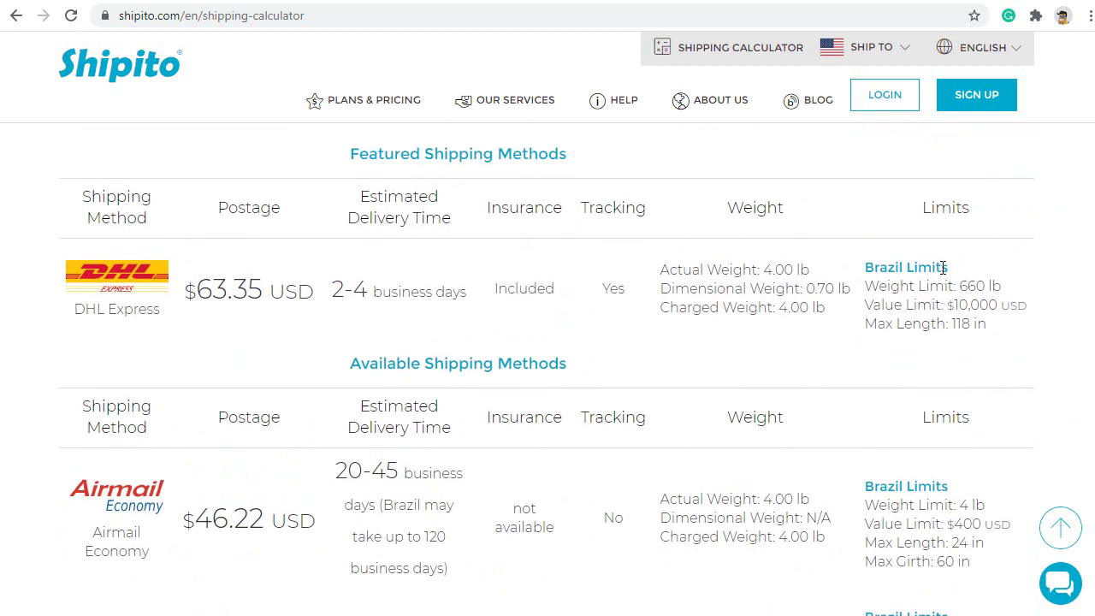
pyautogui.scroll(1, 941, 268)
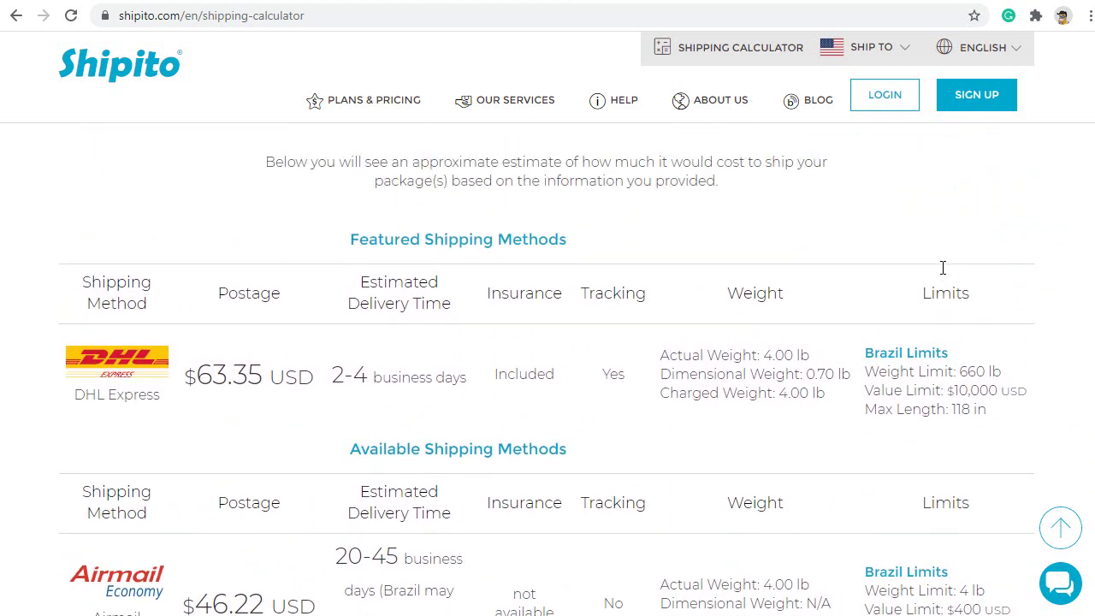